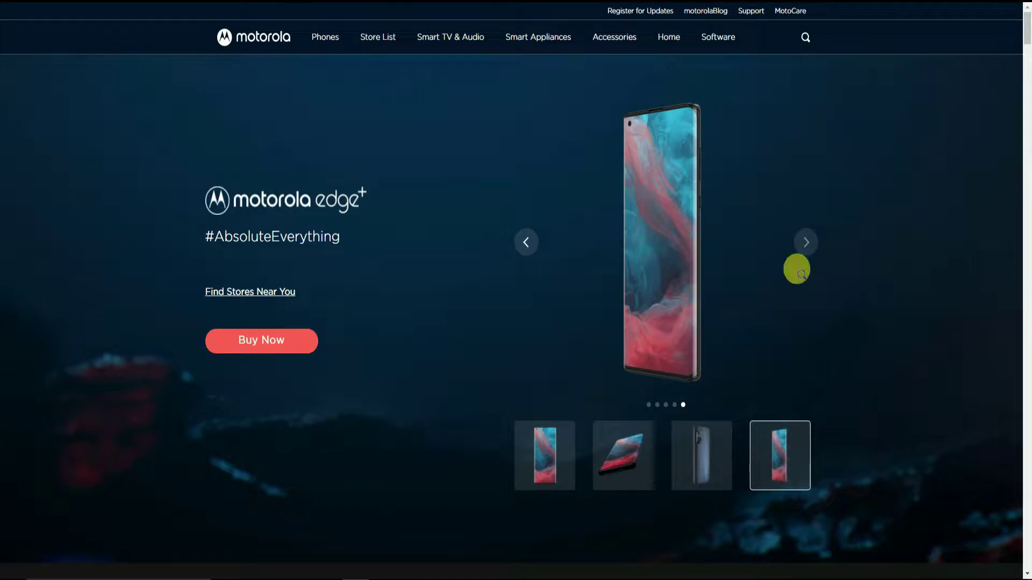
# Cycle the Edge+ gallery forward once, then back twice to the angled phone view.
pyautogui.click(805, 246)
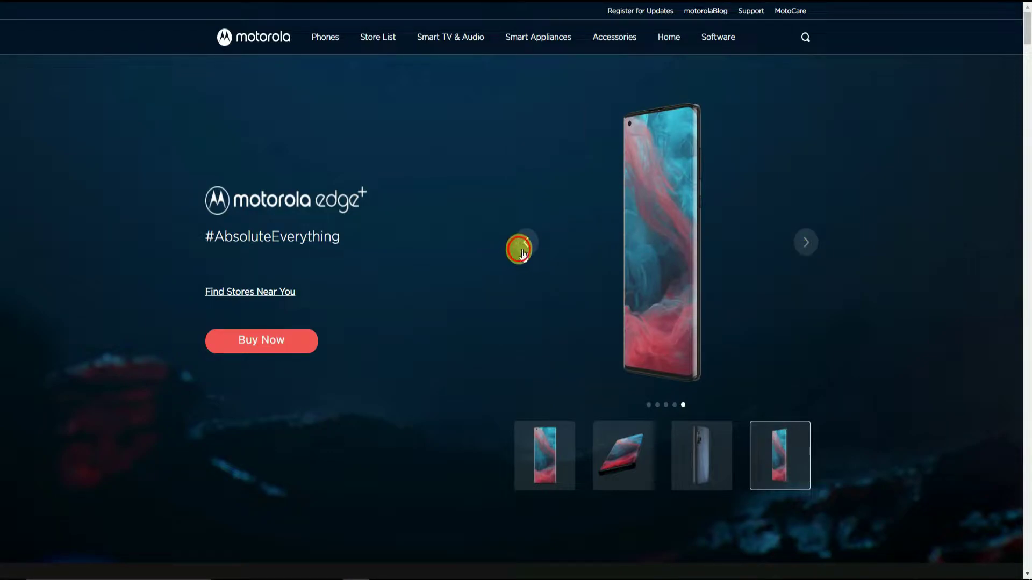
pyautogui.click(521, 253)
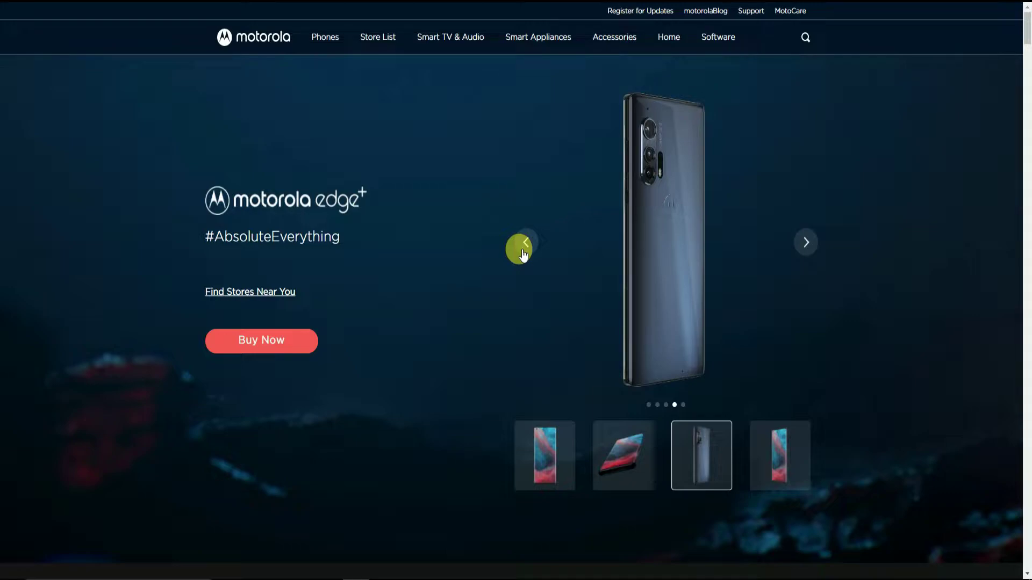
pyautogui.click(522, 252)
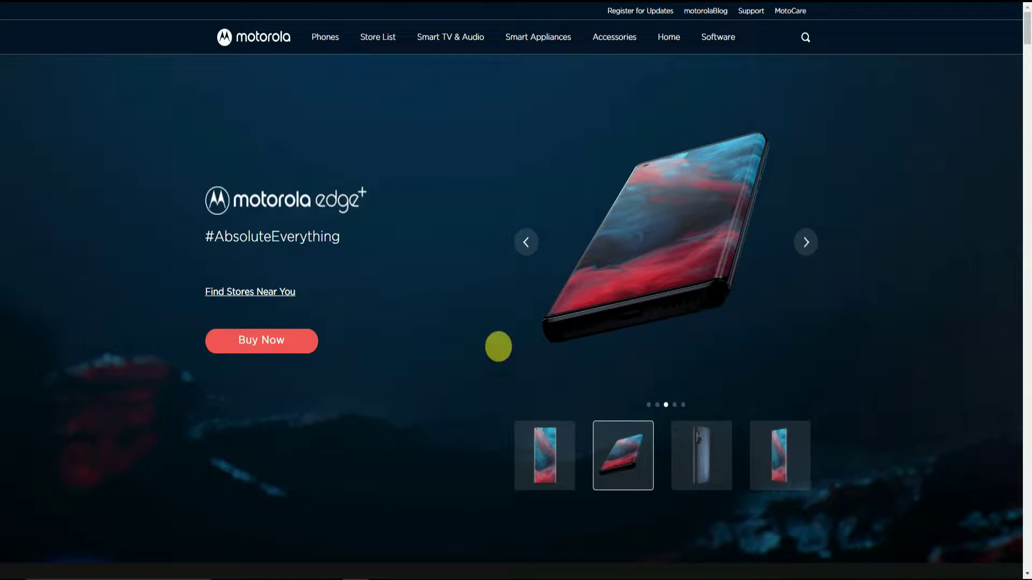
pyautogui.scroll(-5, 891, 501)
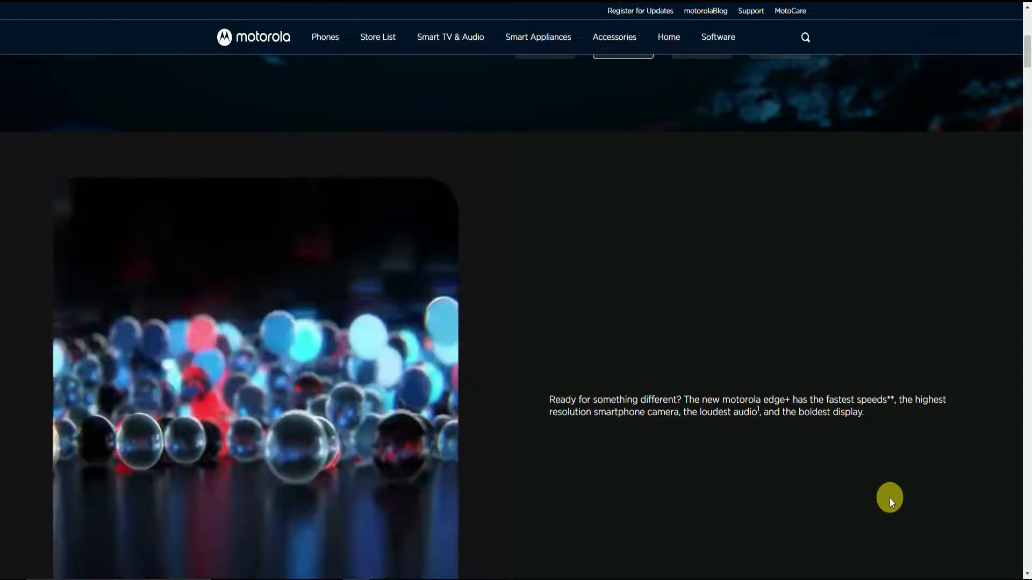
pyautogui.scroll(-5, 253, 355)
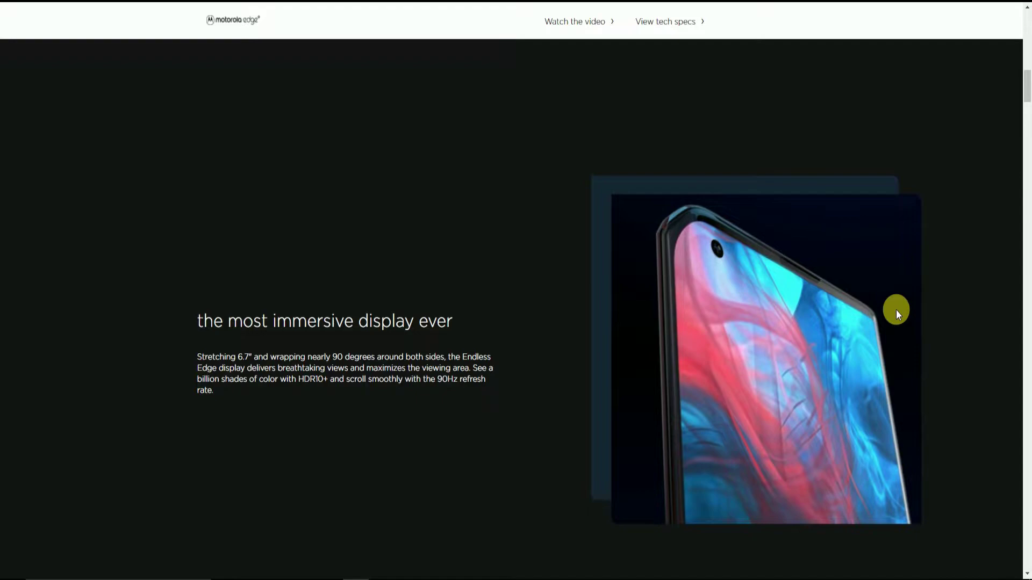
pyautogui.scroll(-5, 667, 521)
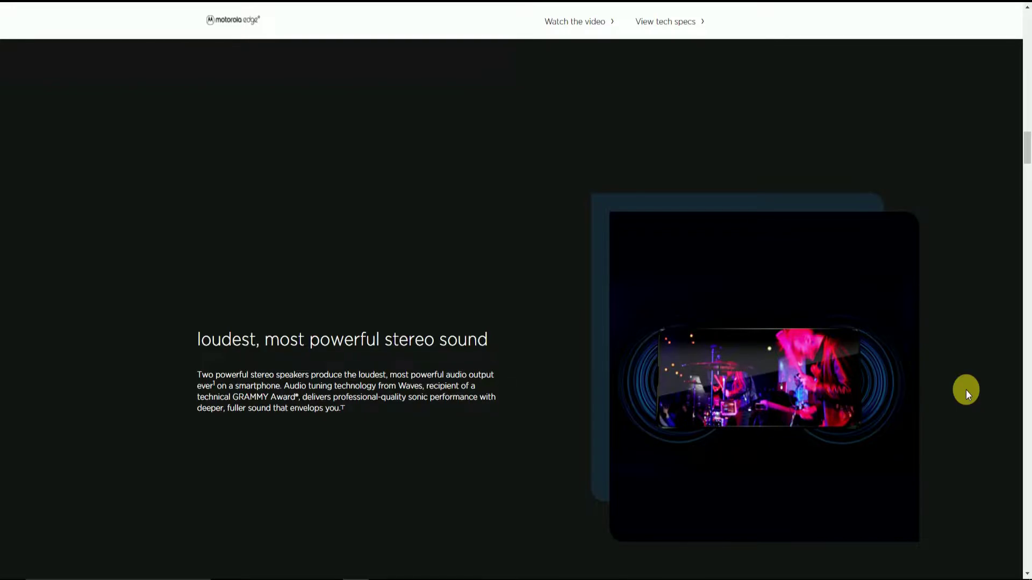
pyautogui.scroll(-5, 969, 371)
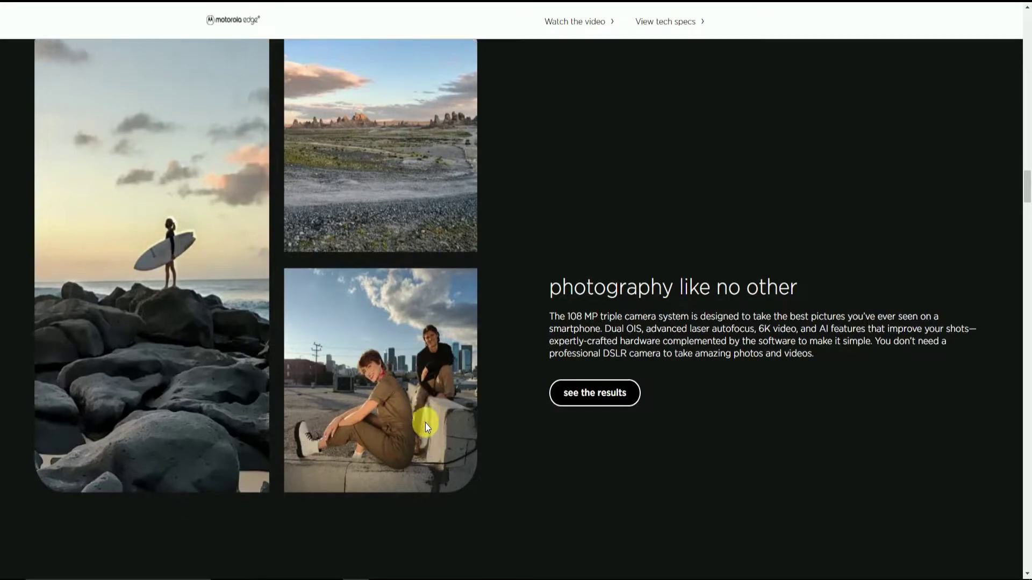
pyautogui.scroll(-5, 424, 424)
pyautogui.scroll(-5, 597, 346)
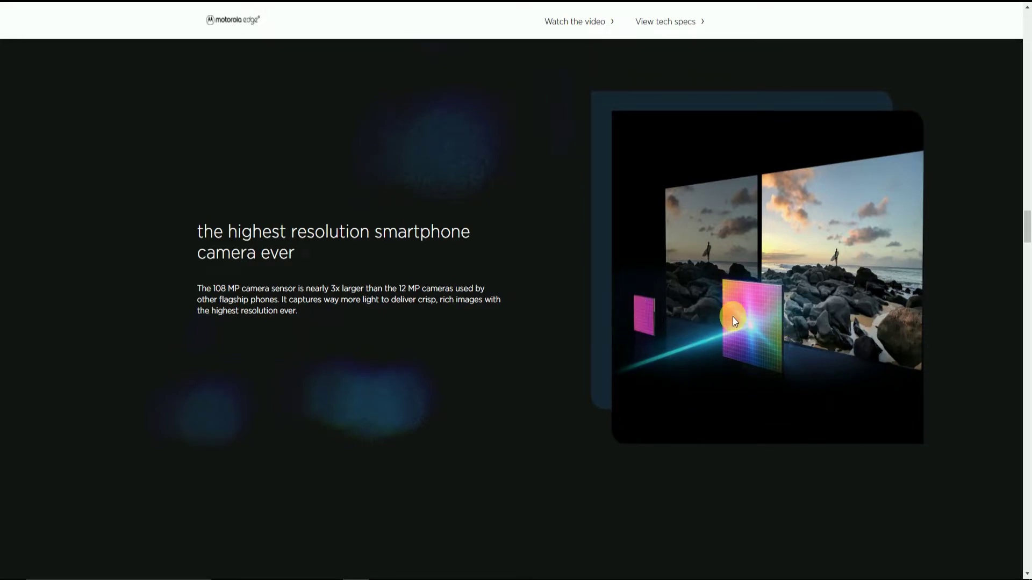
pyautogui.scroll(-2, 399, 456)
pyautogui.scroll(-2, 399, 455)
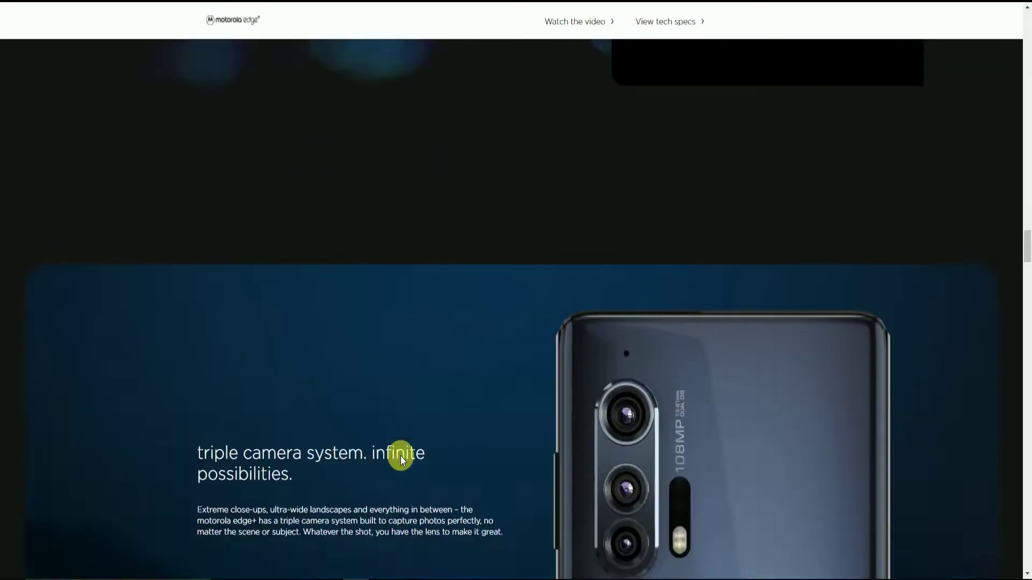
pyautogui.scroll(-2, 403, 459)
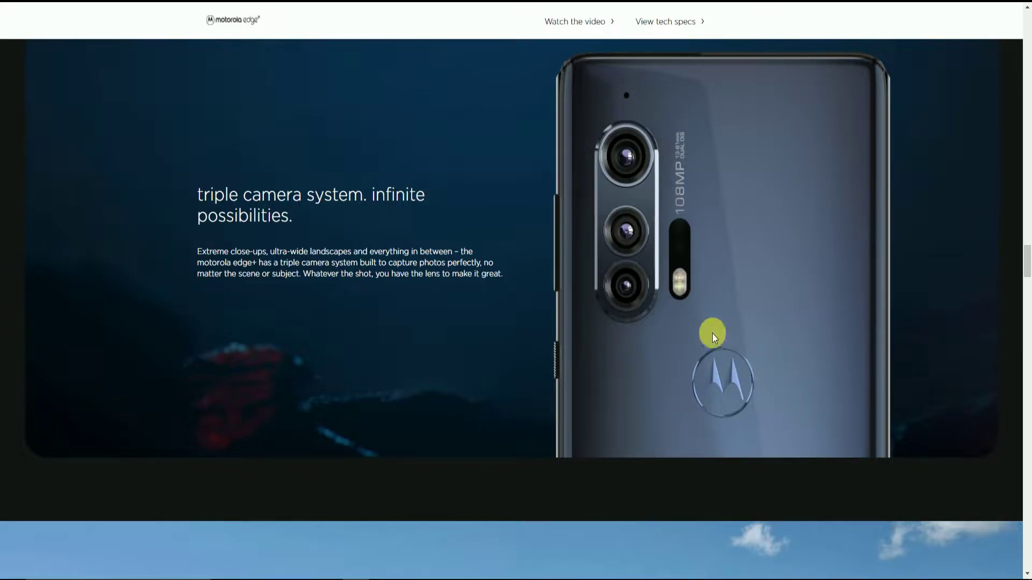
pyautogui.scroll(-3, 609, 385)
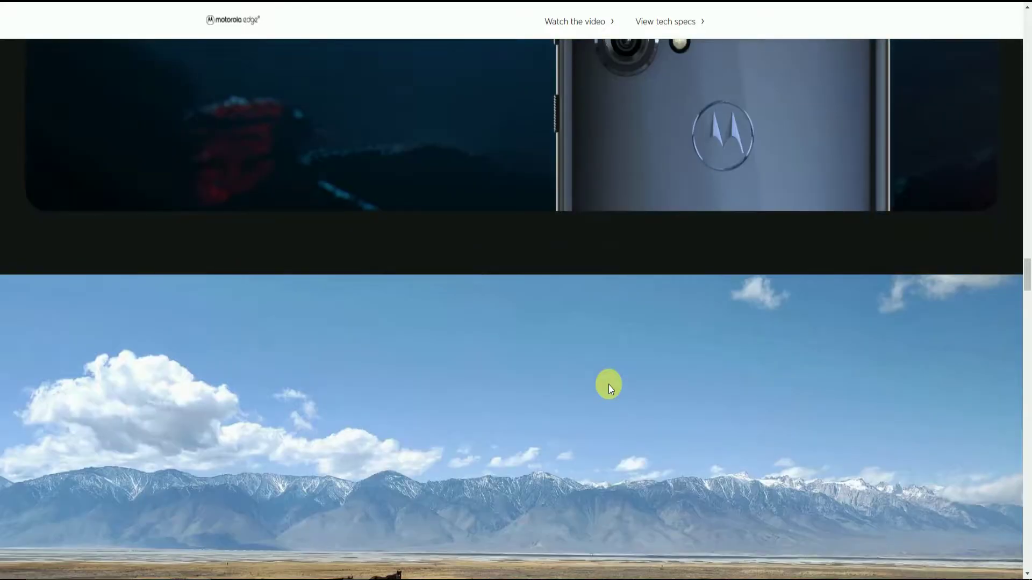
pyautogui.scroll(2, 609, 385)
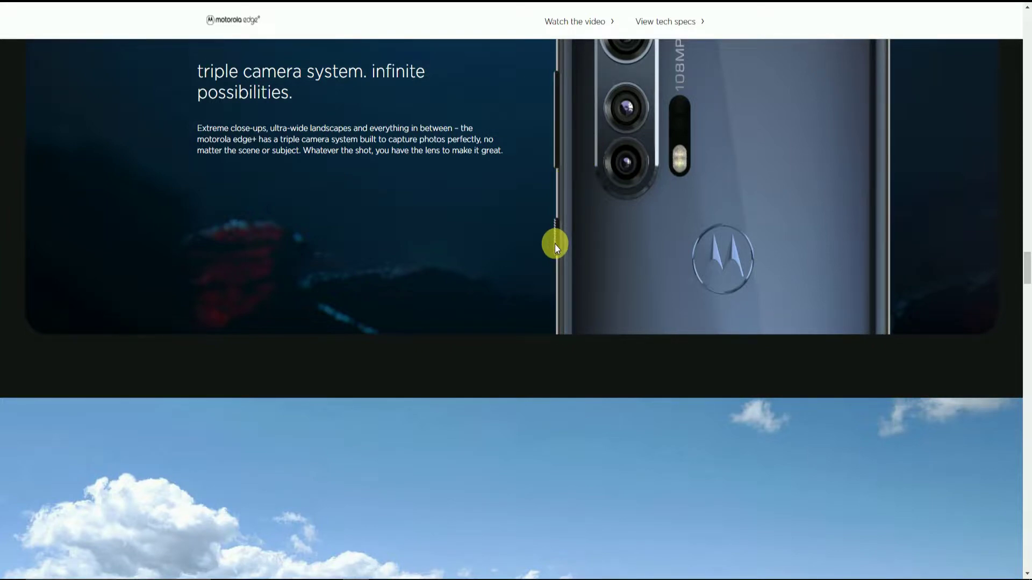
pyautogui.scroll(-3, 548, 379)
pyautogui.scroll(-3, 748, 390)
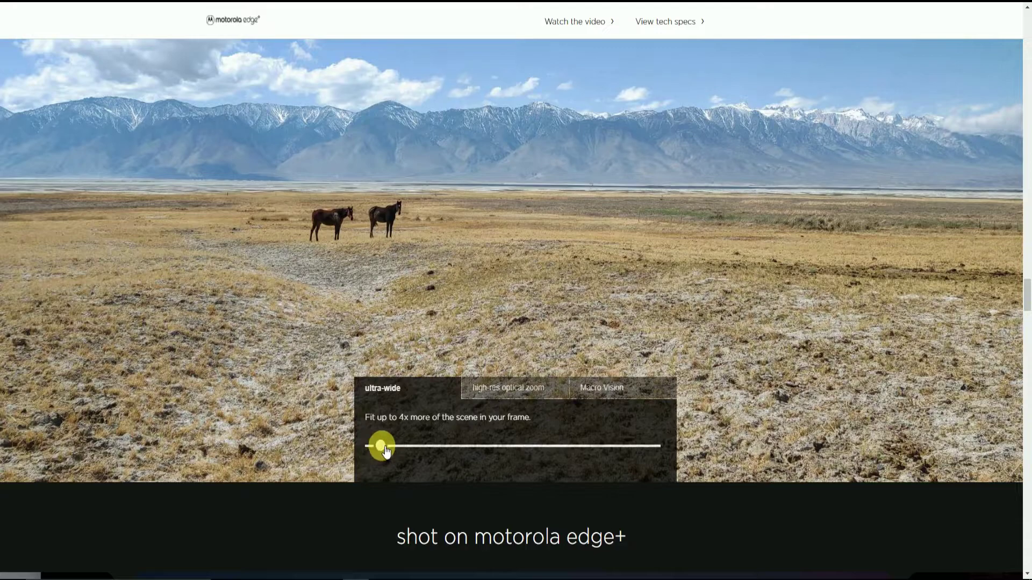
# Drag the ultra-wide demo slider fully right, then back to the normal framing.
pyautogui.moveTo(375, 445); pyautogui.dragTo(670, 458)
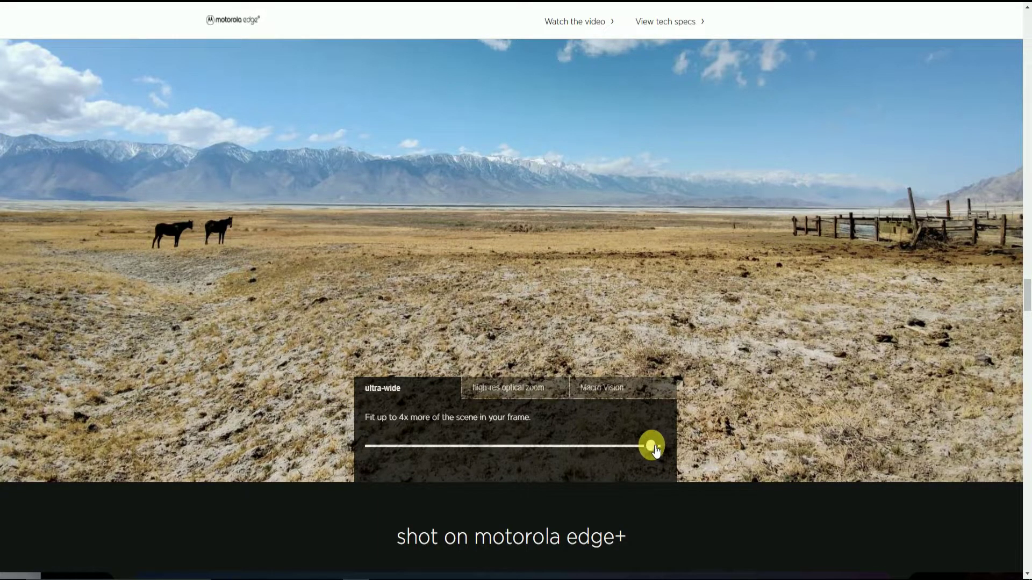
pyautogui.moveTo(657, 452); pyautogui.dragTo(603, 465)
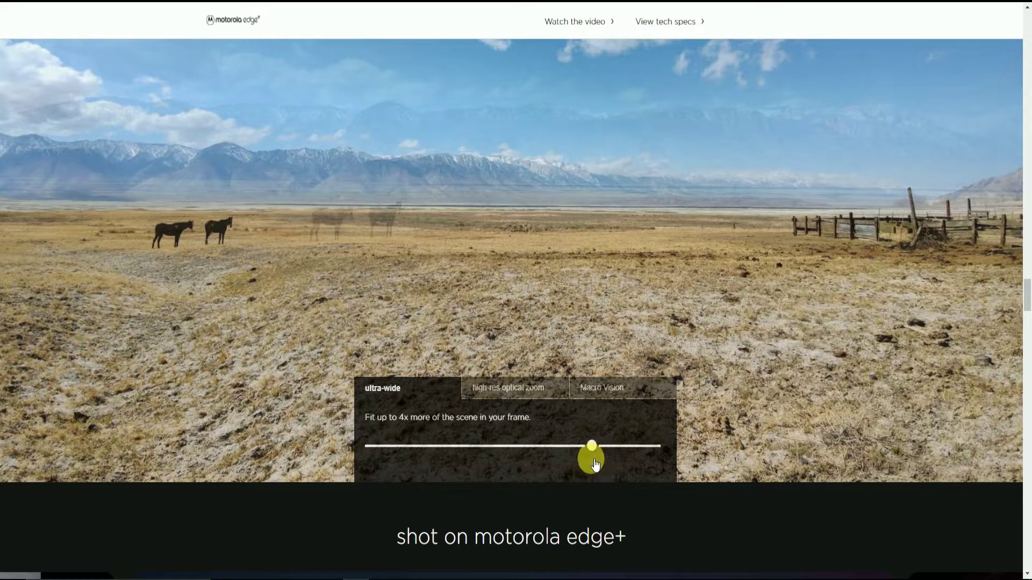
pyautogui.moveTo(603, 464); pyautogui.dragTo(374, 479)
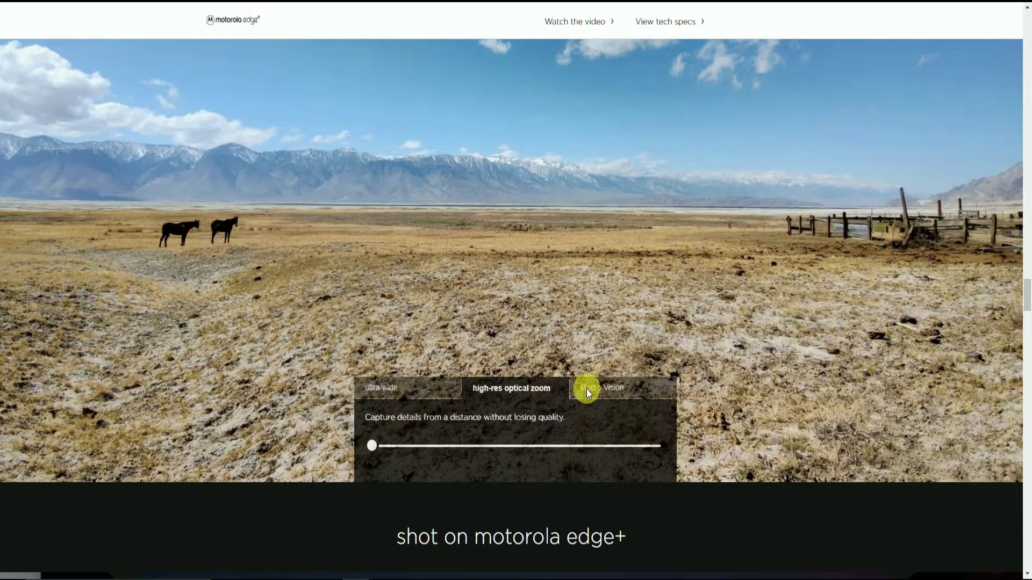
# Switch the camera demo to Macro Vision and sharpen the rope-knot close-up fully.
pyautogui.click(600, 389)
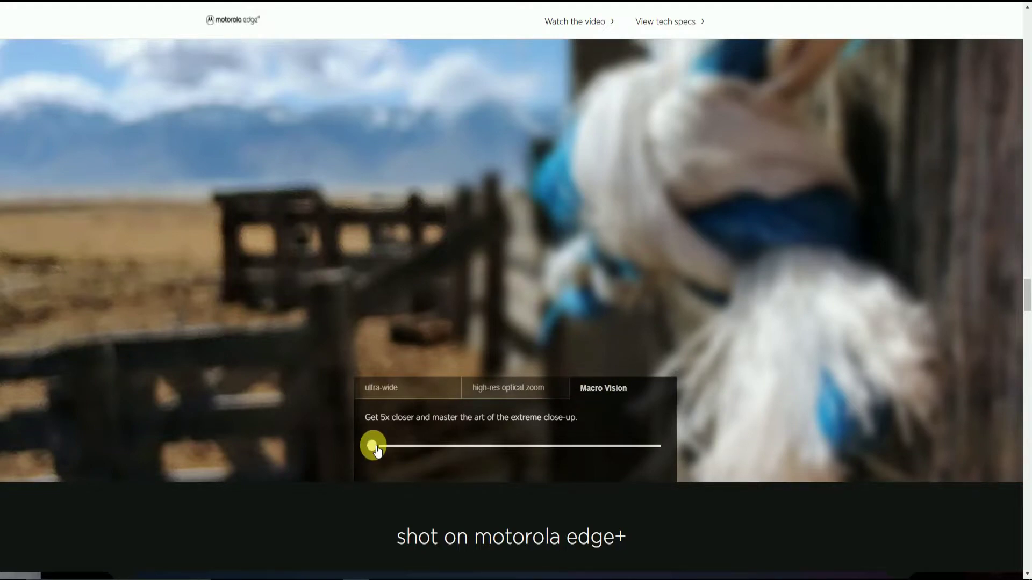
pyautogui.moveTo(376, 451); pyautogui.dragTo(521, 456)
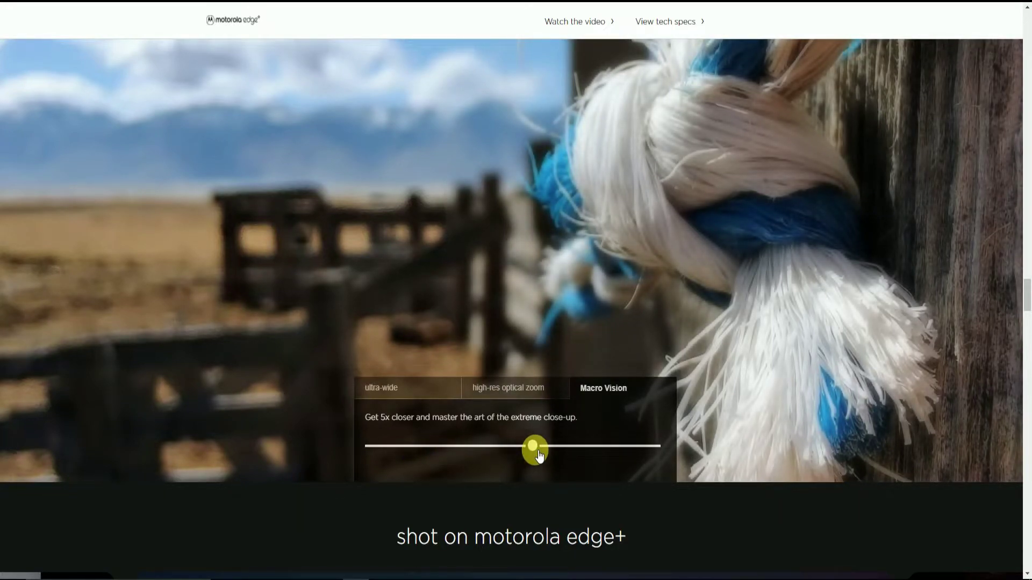
pyautogui.moveTo(521, 456)
pyautogui.mouseDown()
pyautogui.moveTo(667, 460)
pyautogui.moveTo(362, 458)
pyautogui.moveTo(682, 466)
pyautogui.mouseUp()
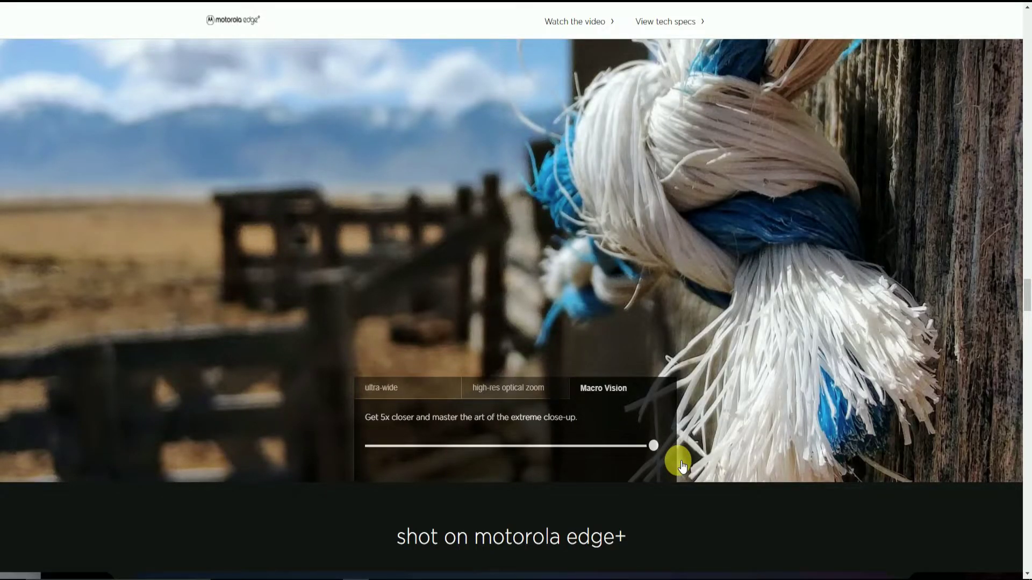
pyautogui.scroll(-1, 1026, 307)
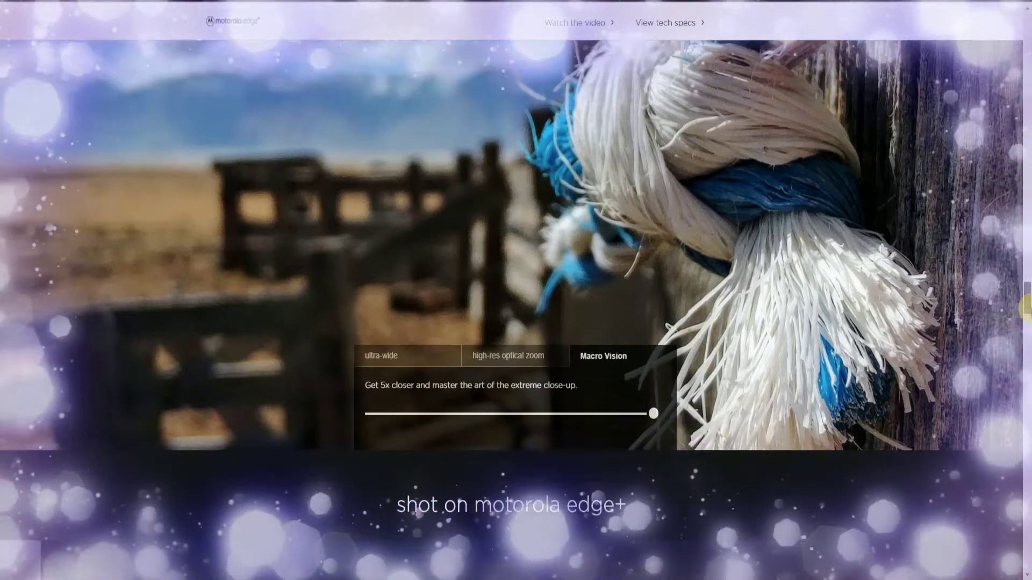
pyautogui.moveTo(1026, 307); pyautogui.dragTo(1026, 329)
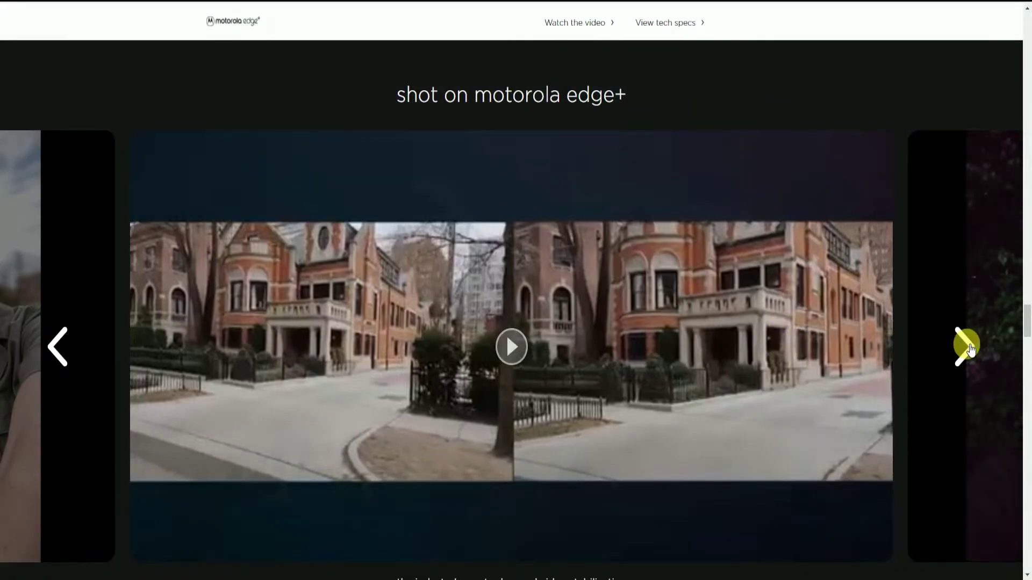
# Advance the sample photo gallery past the night selfie to the Spot Color example.
pyautogui.click(965, 347)
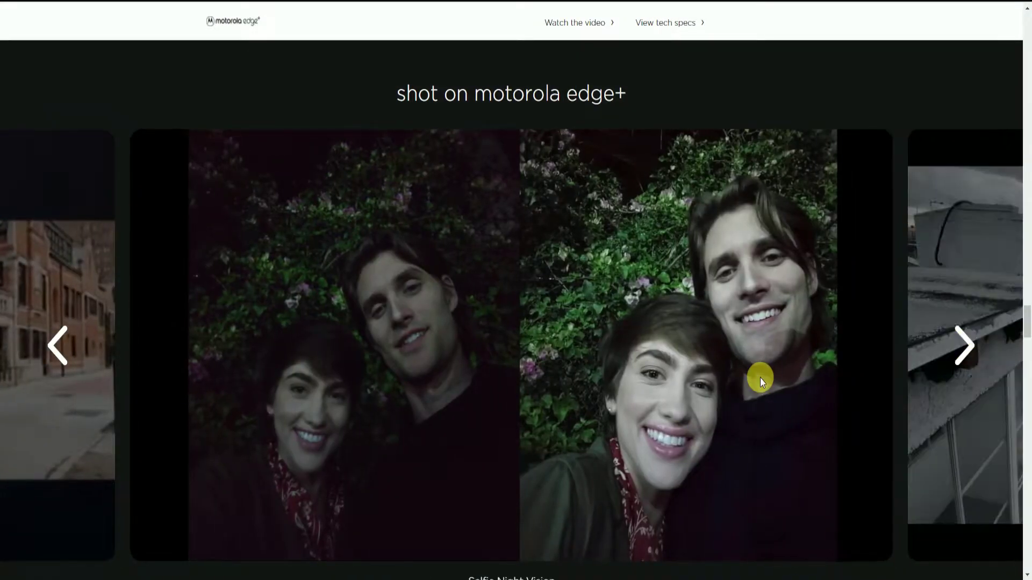
pyautogui.scroll(-3, 760, 379)
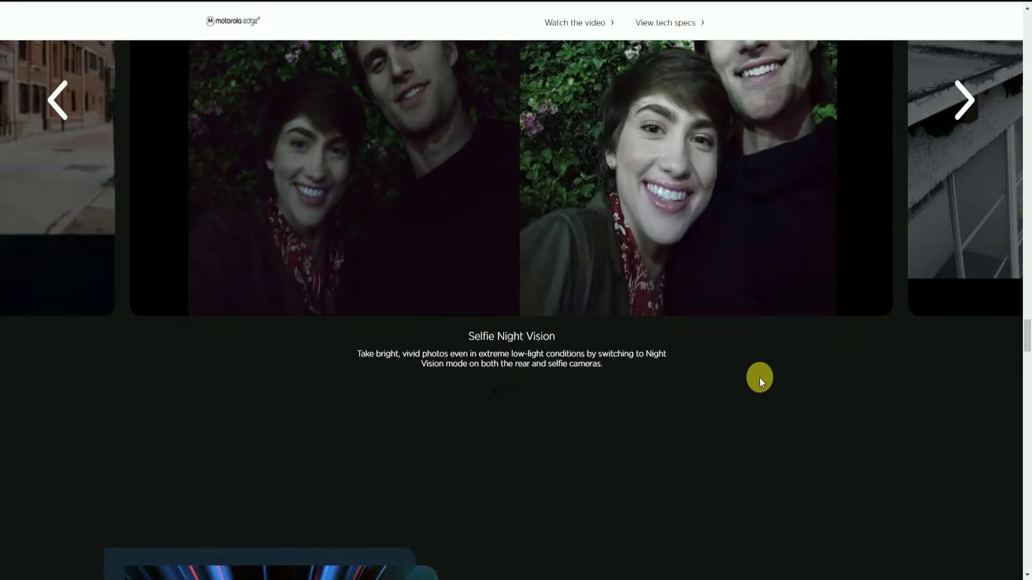
pyautogui.scroll(1, 759, 377)
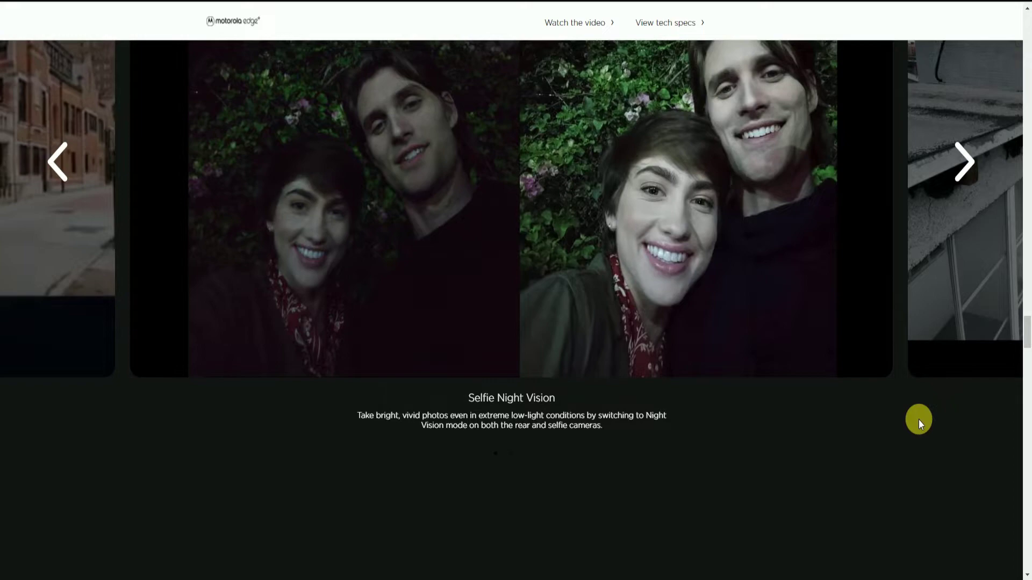
pyautogui.scroll(2, 901, 418)
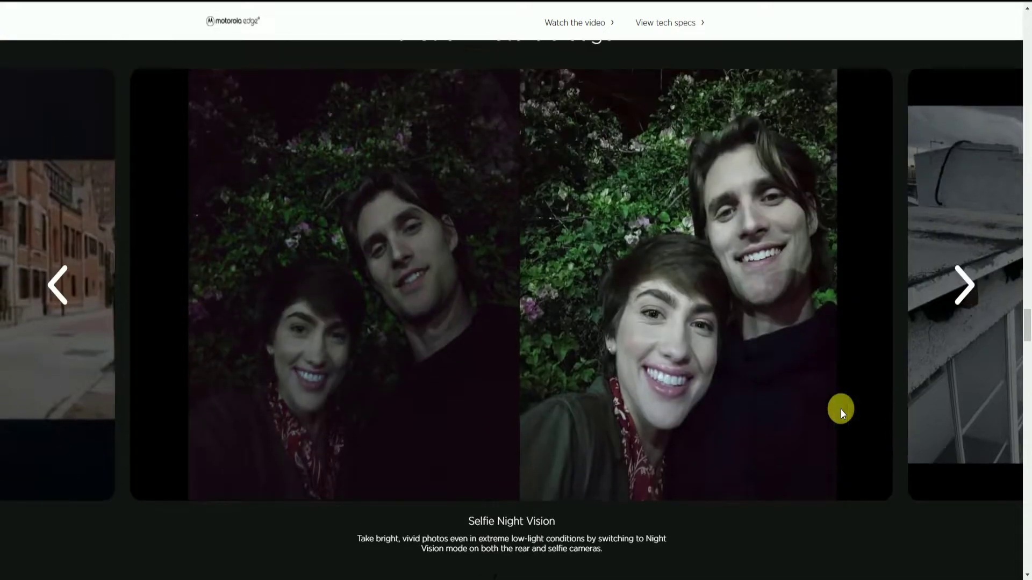
pyautogui.click(975, 282)
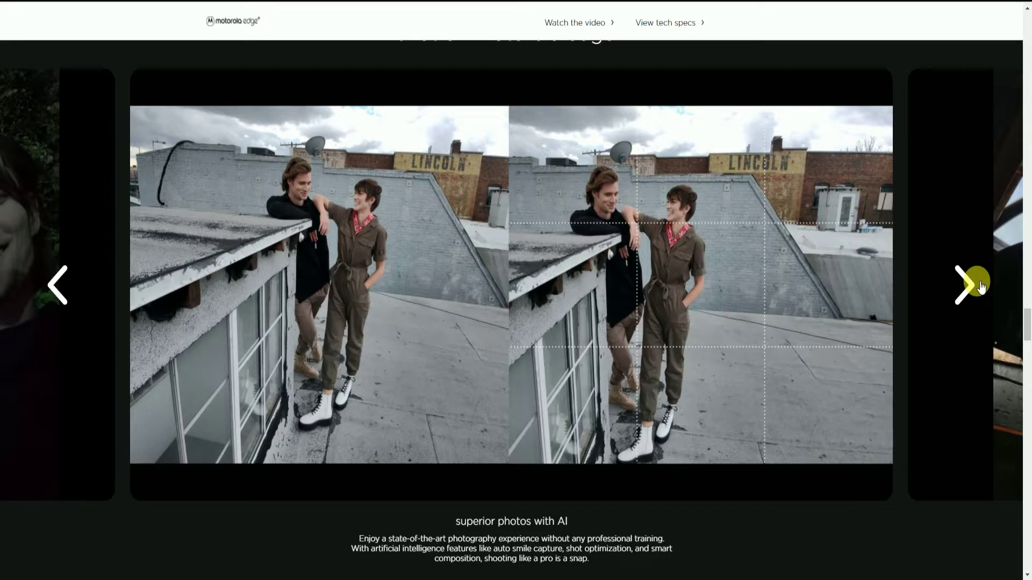
pyautogui.click(966, 284)
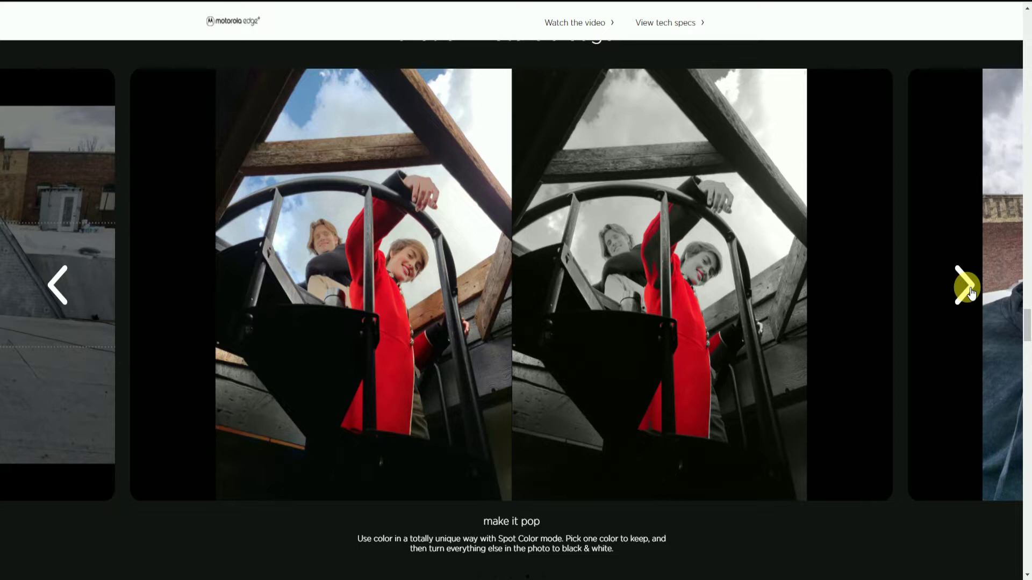
pyautogui.scroll(-10, 799, 461)
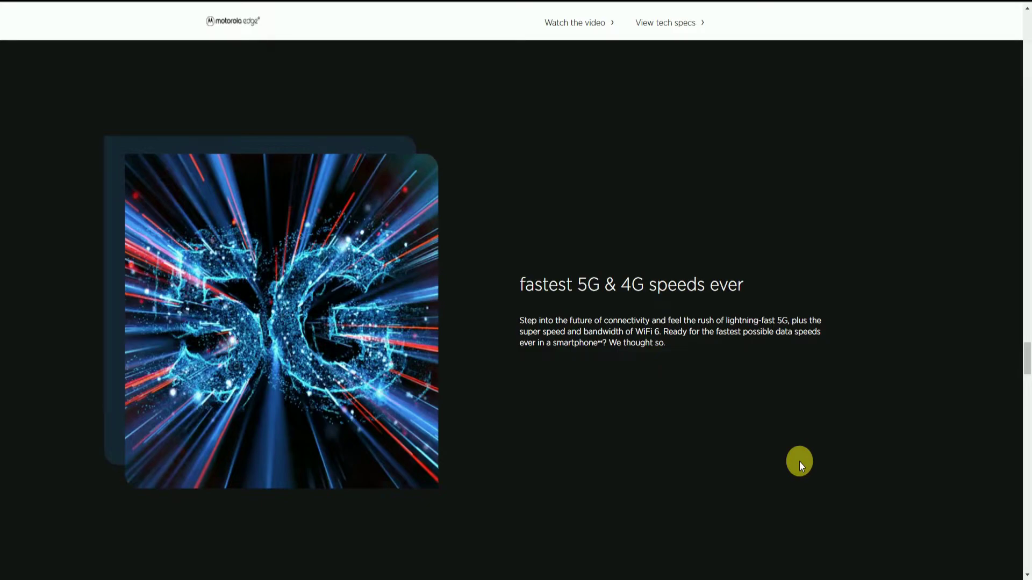
pyautogui.scroll(-3, 799, 459)
pyautogui.scroll(-2, 795, 455)
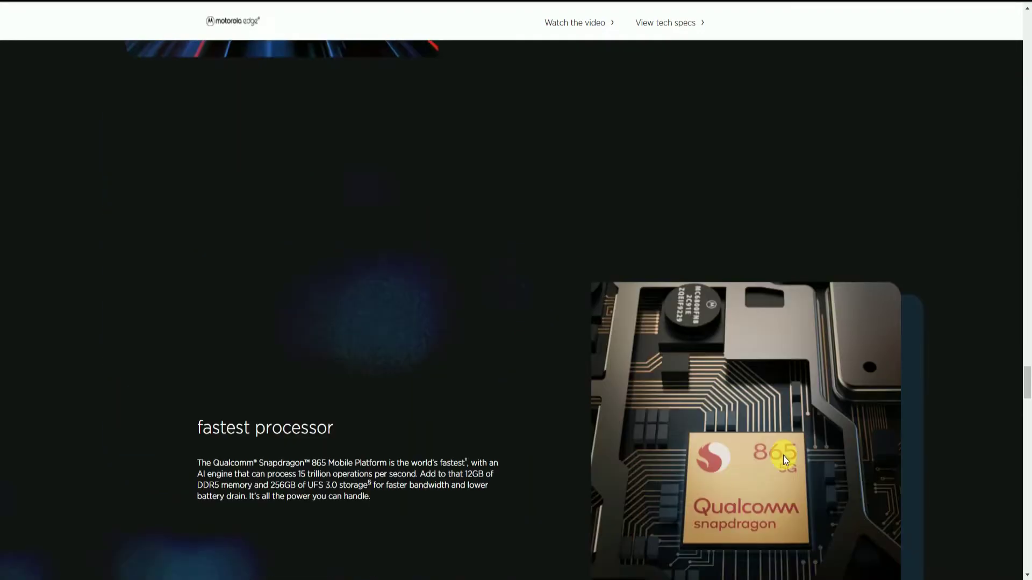
pyautogui.scroll(-2, 898, 466)
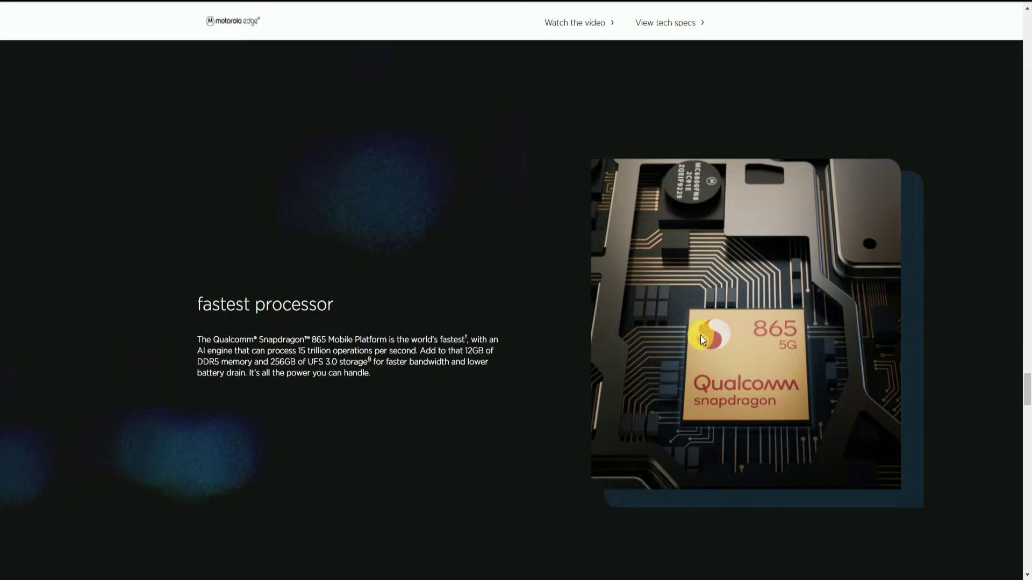
pyautogui.scroll(-2, 493, 490)
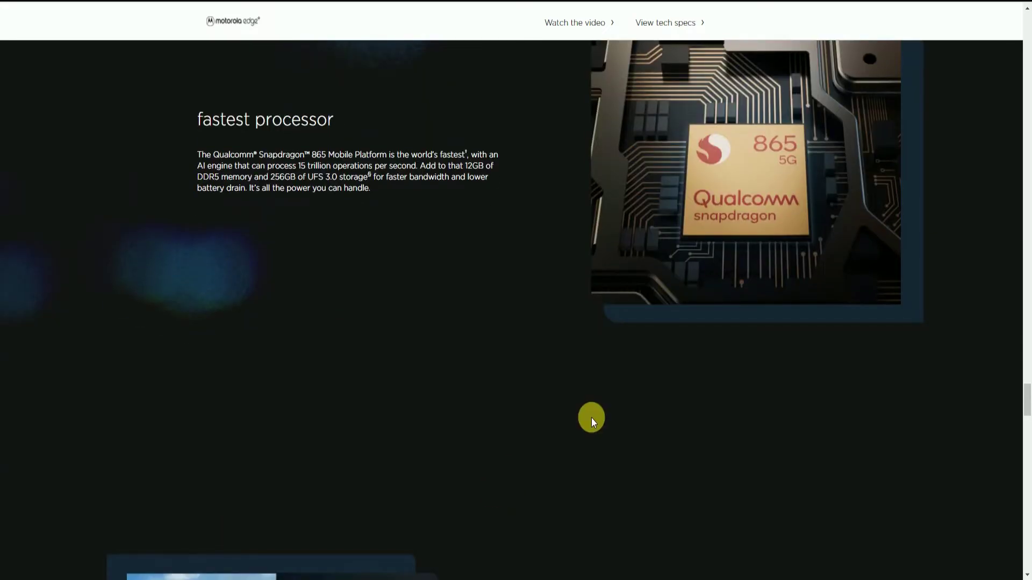
pyautogui.scroll(-3, 593, 419)
pyautogui.scroll(-3, 868, 430)
pyautogui.scroll(-1, 869, 429)
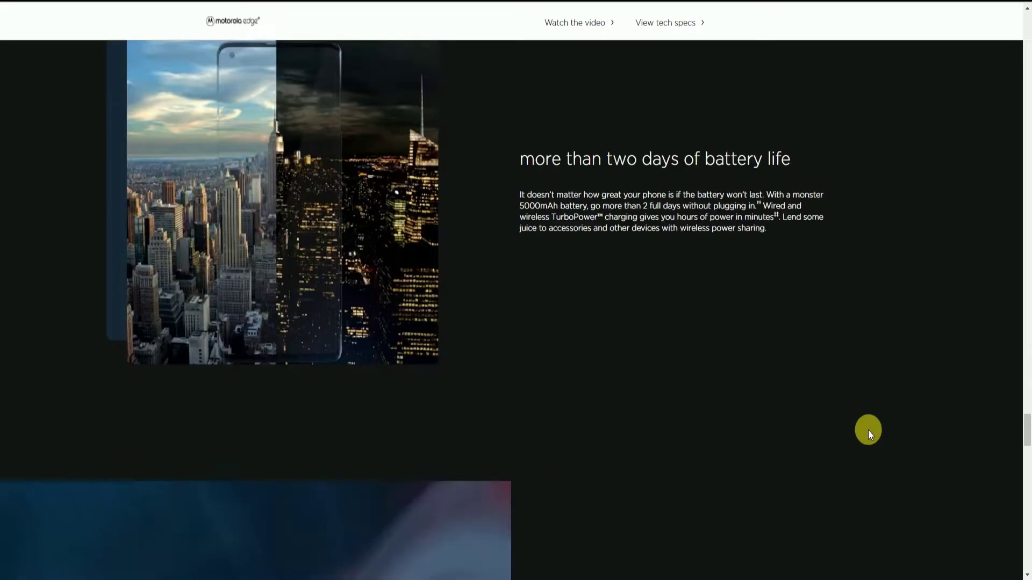
pyautogui.scroll(1, 869, 430)
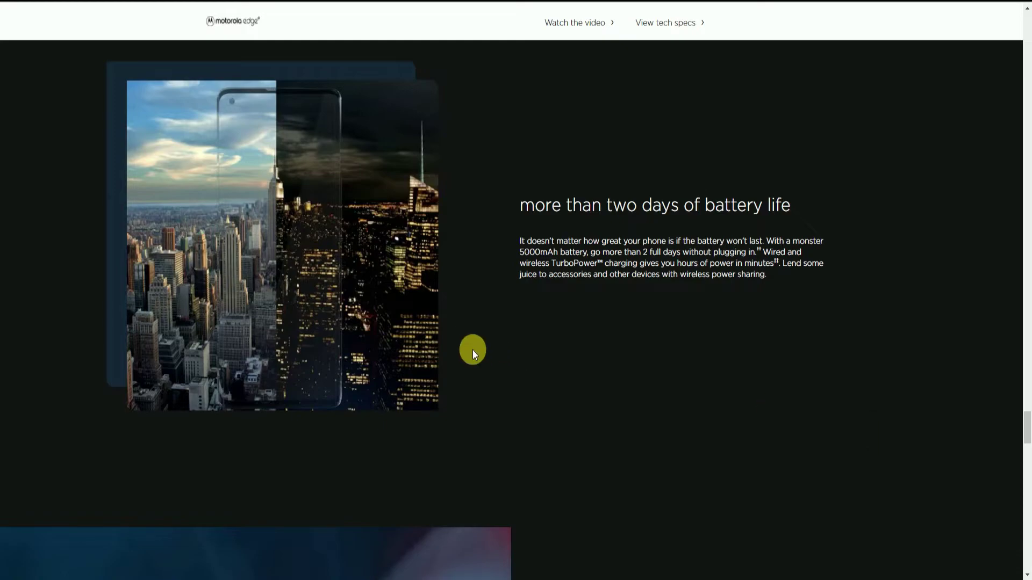
pyautogui.scroll(-4, 715, 250)
pyautogui.scroll(-2, 713, 252)
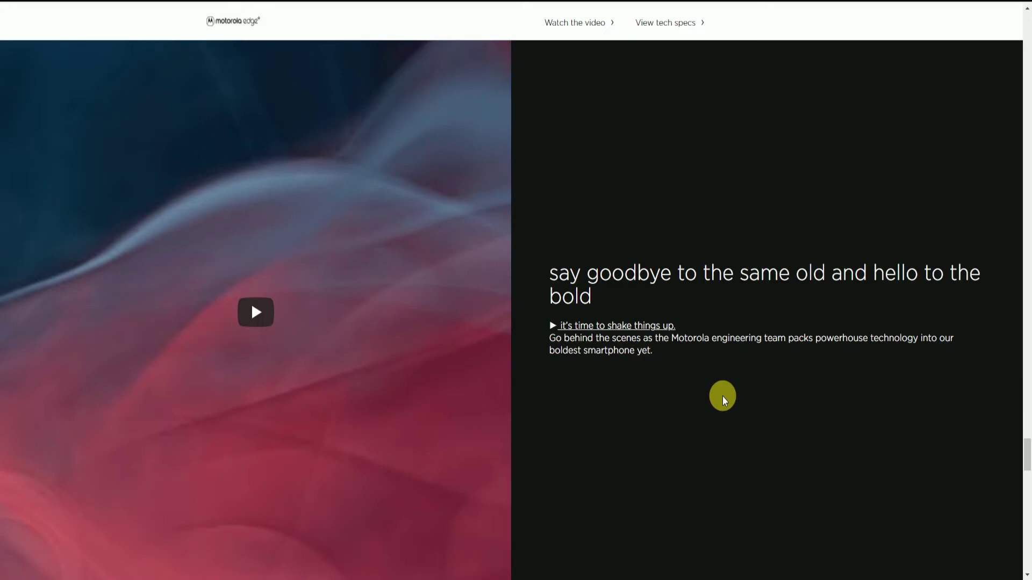
# Start the embedded behind-the-scenes video.
pyautogui.click(256, 312)
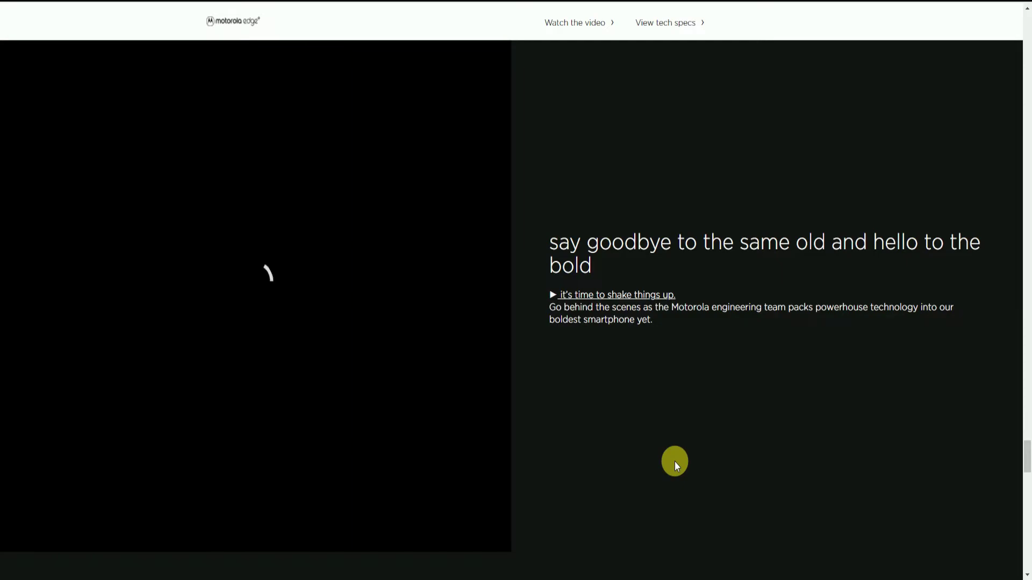
pyautogui.scroll(-1, 675, 461)
pyautogui.scroll(-3, 675, 462)
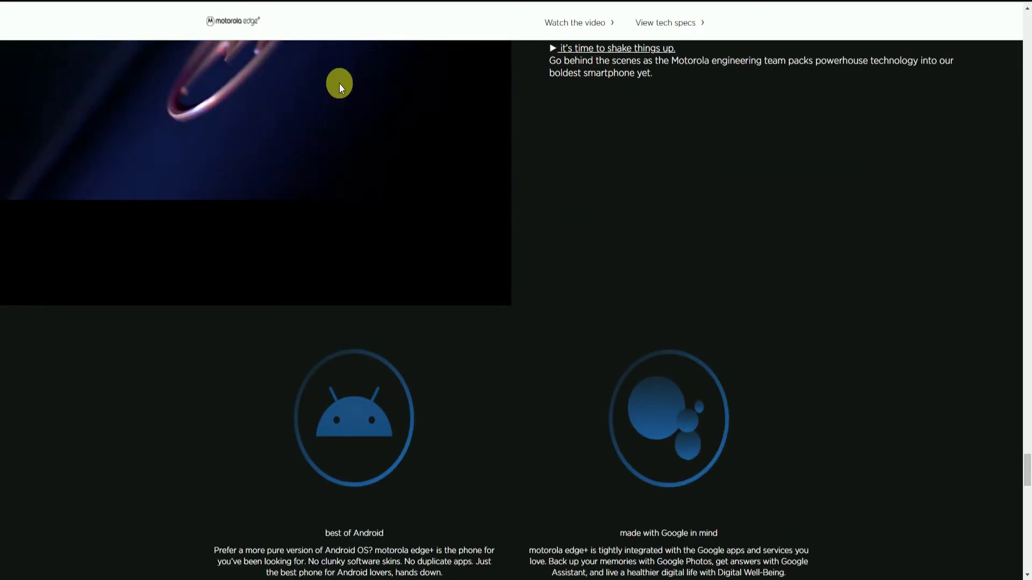
pyautogui.scroll(4, 296, 42)
pyautogui.scroll(-5, 841, 357)
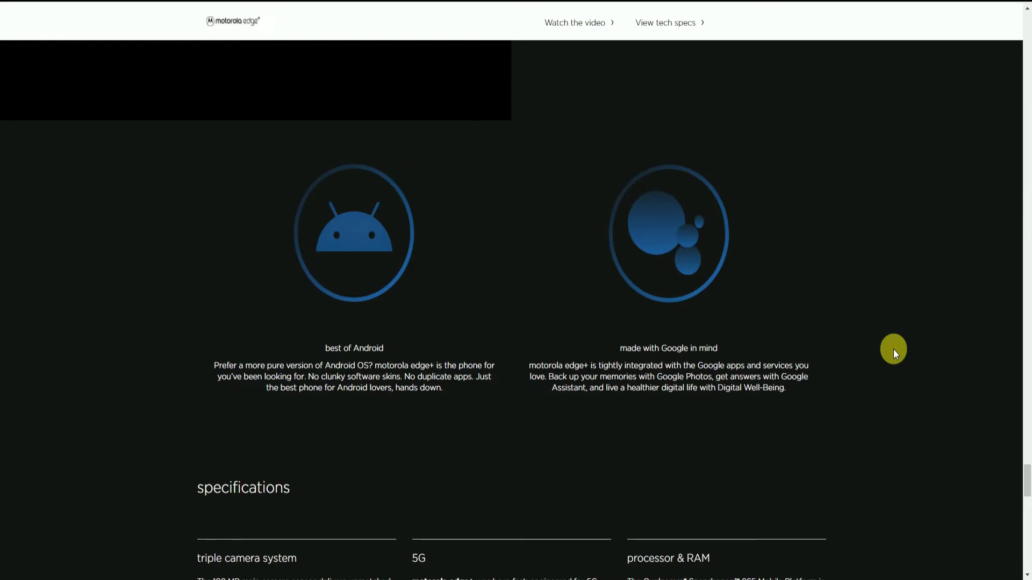
pyautogui.scroll(-2, 893, 350)
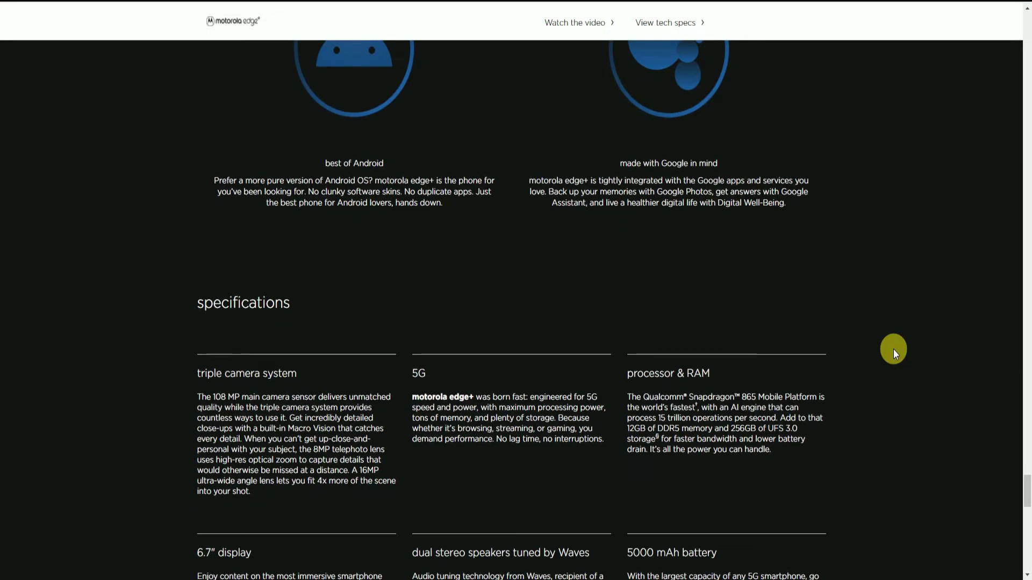
pyautogui.scroll(-1, 894, 349)
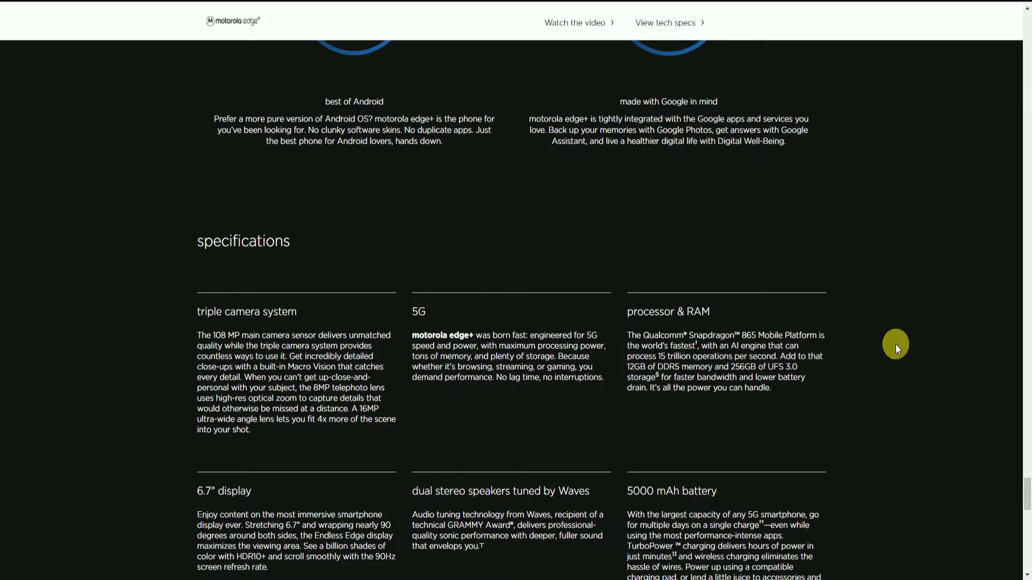
pyautogui.scroll(-2, 838, 336)
pyautogui.scroll(-1, 837, 336)
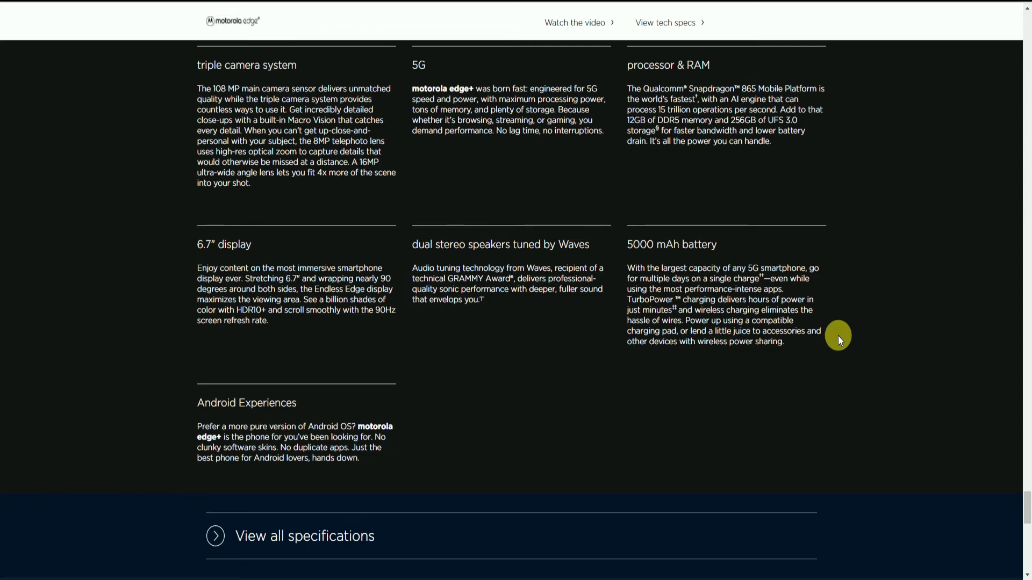
pyautogui.scroll(-5, 908, 502)
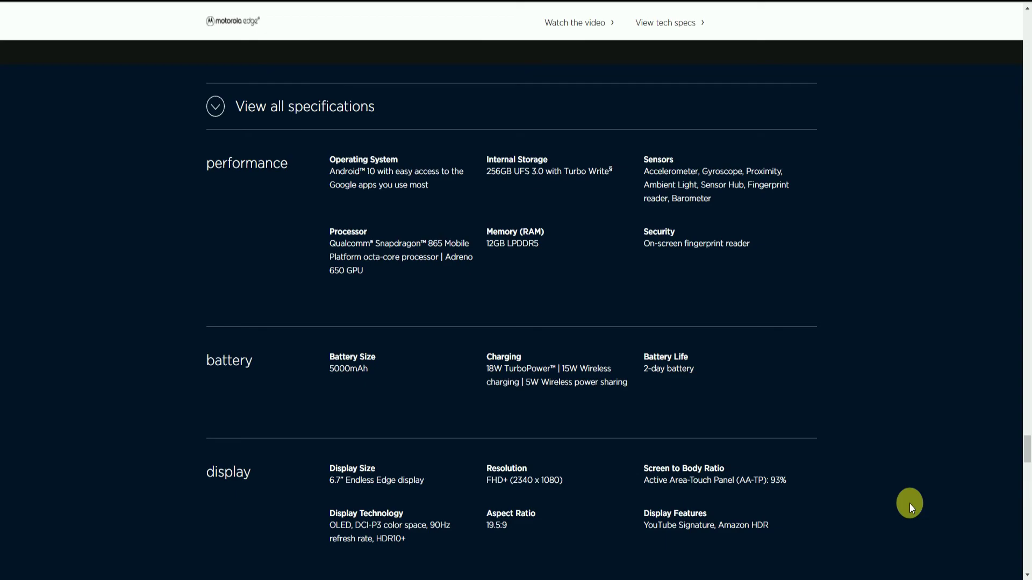
pyautogui.scroll(-2, 910, 503)
pyautogui.scroll(-2, 910, 503)
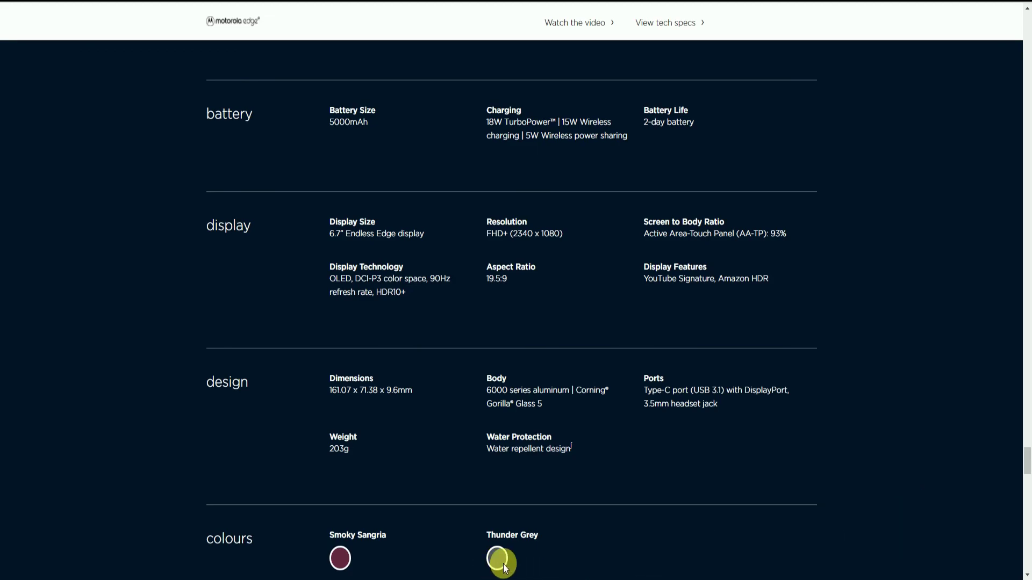
pyautogui.scroll(-2, 503, 564)
pyautogui.scroll(-2, 636, 533)
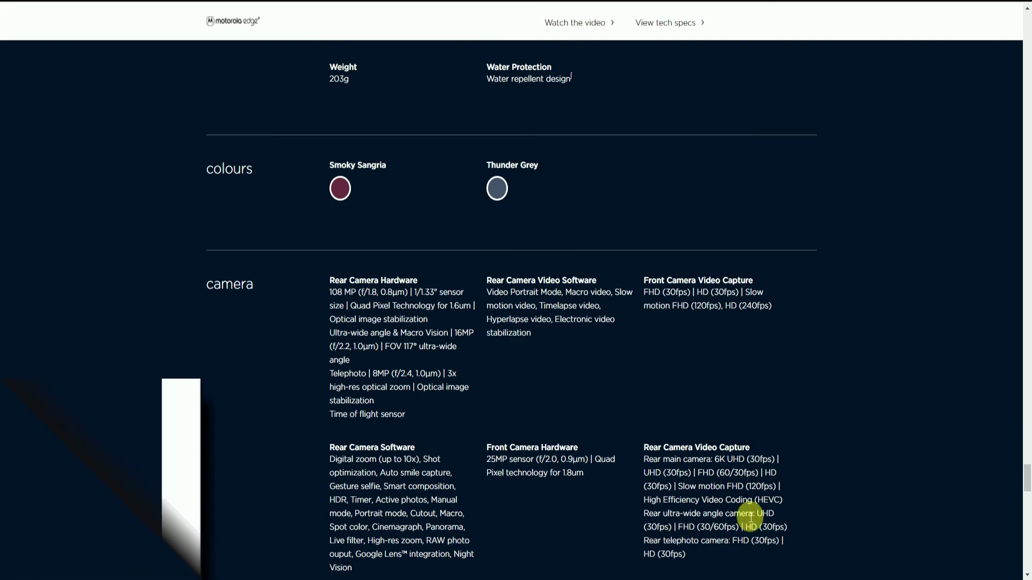
pyautogui.scroll(-4, 748, 516)
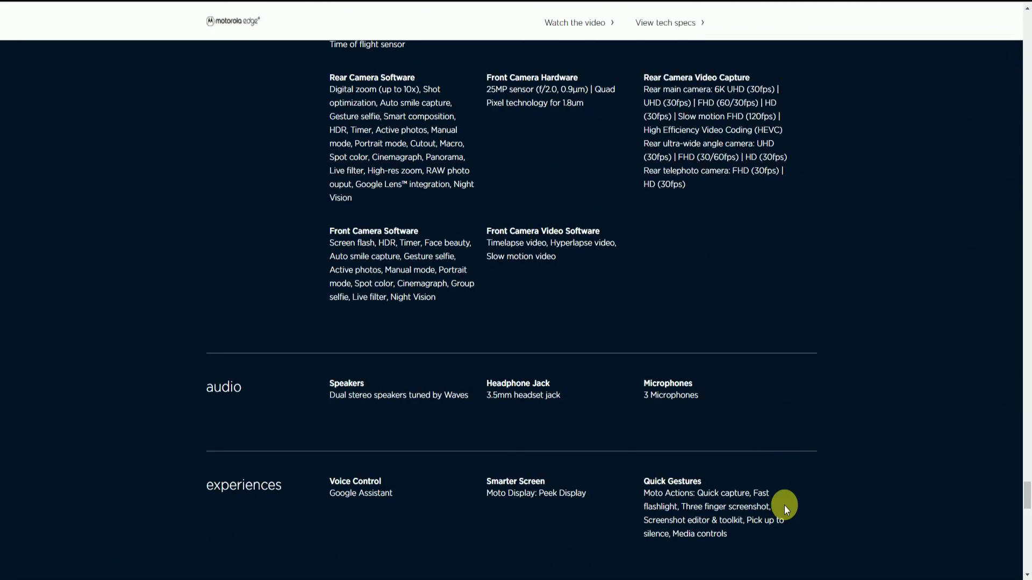
pyautogui.scroll(-2, 849, 484)
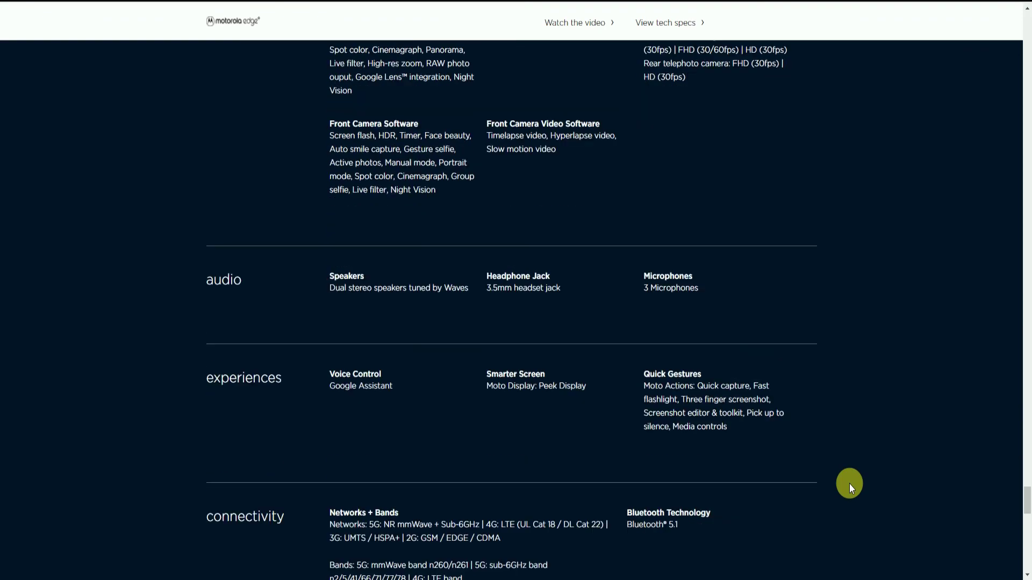
pyautogui.scroll(-3, 849, 484)
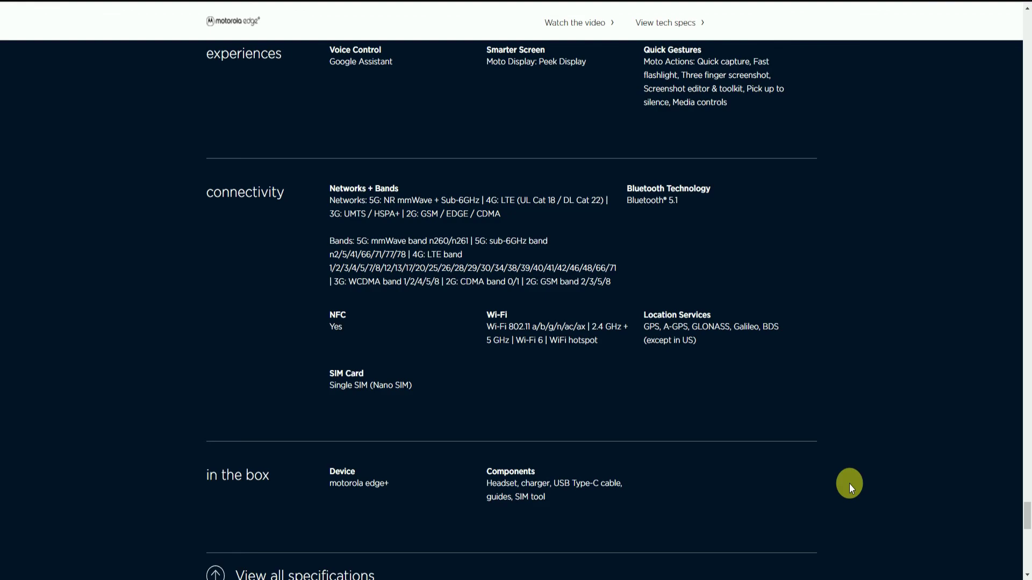
pyautogui.scroll(-1, 849, 484)
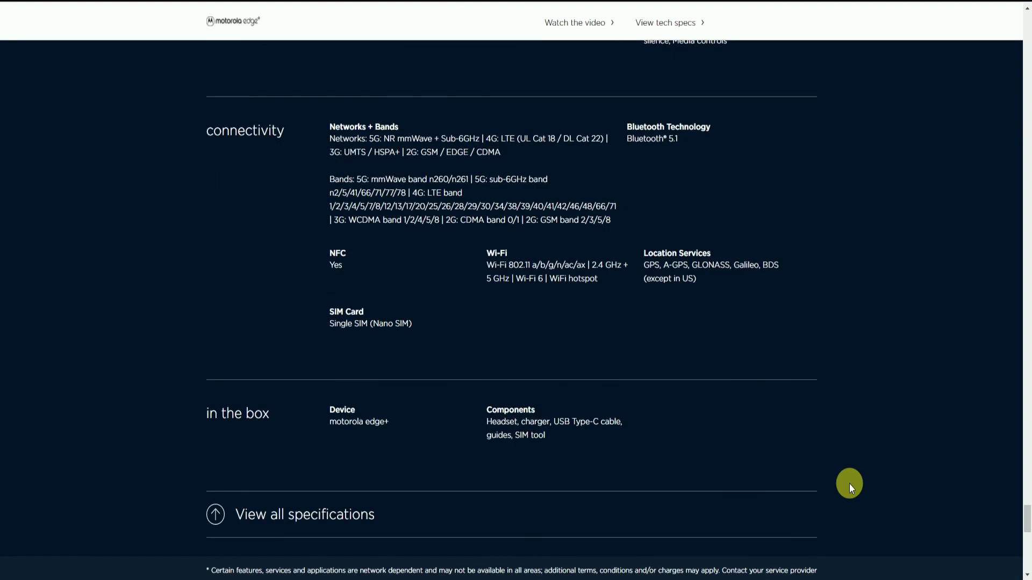
pyautogui.scroll(-1, 849, 484)
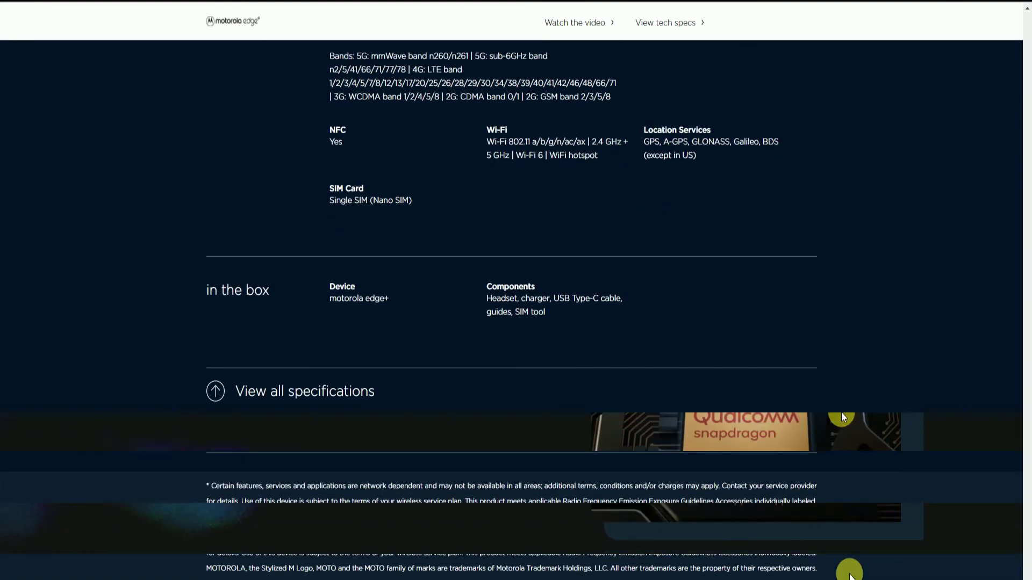
pyautogui.scroll(10, 928, 398)
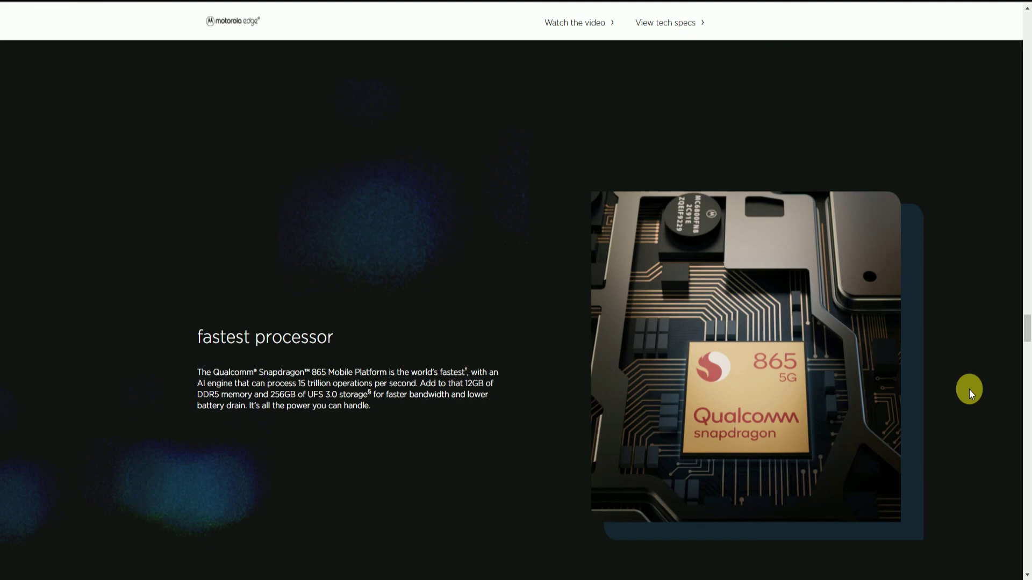